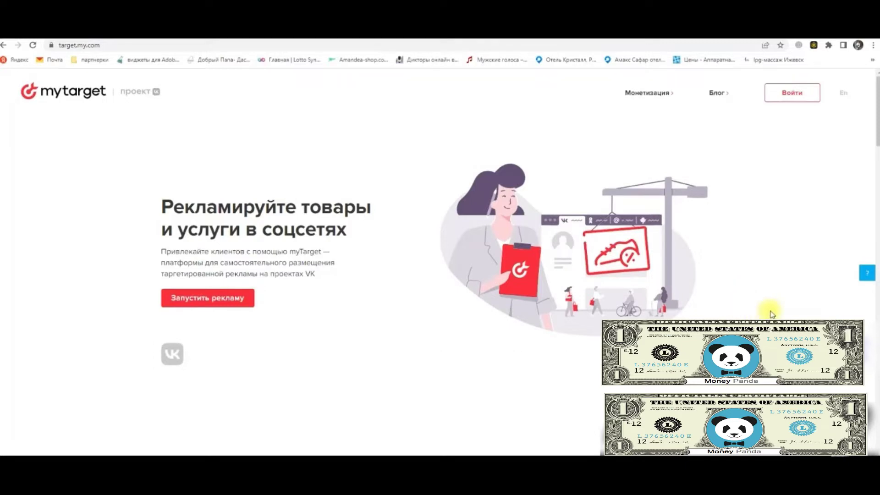
From the 'Запустить рекламу' login window, go to the 'Зарегистрироваться' sign-up page
scroll(406, 241, "down", 1)
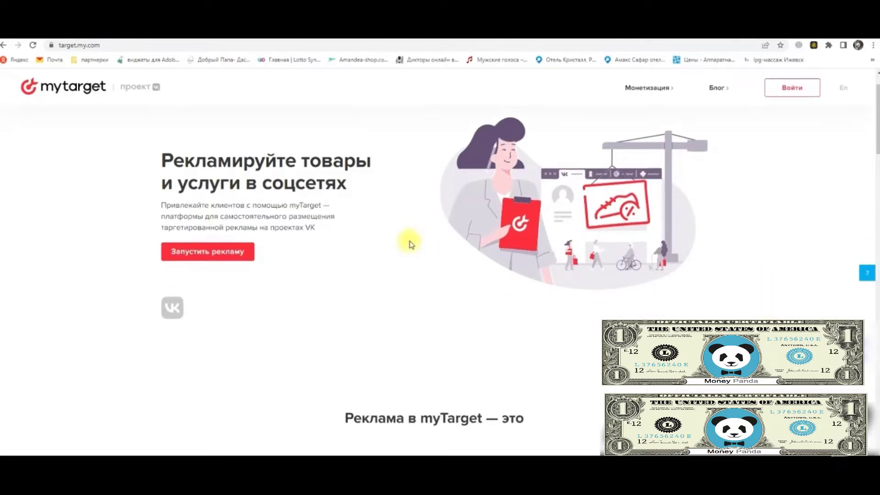
scroll(418, 255, "down", 2)
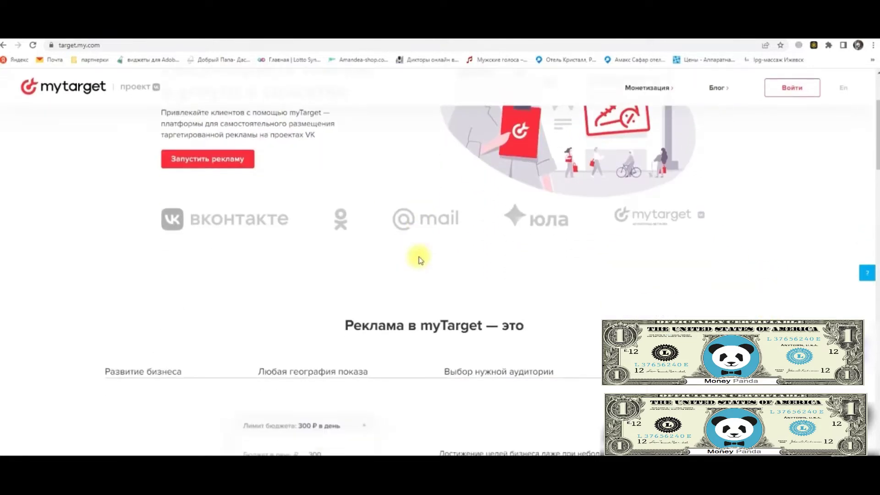
scroll(216, 231, "up", 3)
left_click(217, 304)
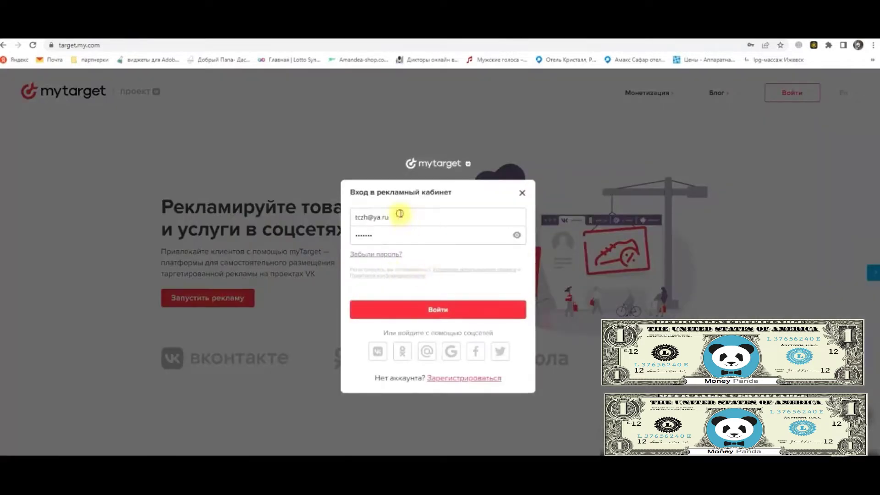
left_click(400, 214)
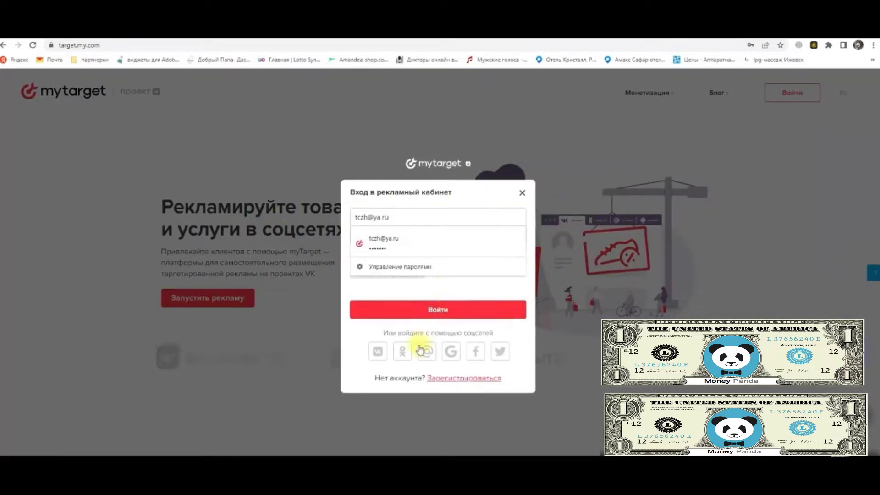
left_click(460, 384)
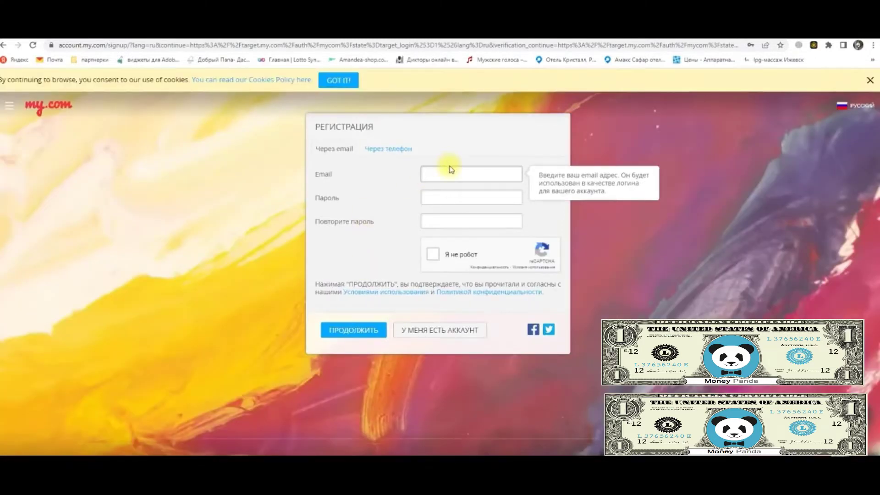
Enter the new account's email and password, pass the reCAPTCHA, and submit with ПРОДОЛЖИТЬ
left_click(442, 174)
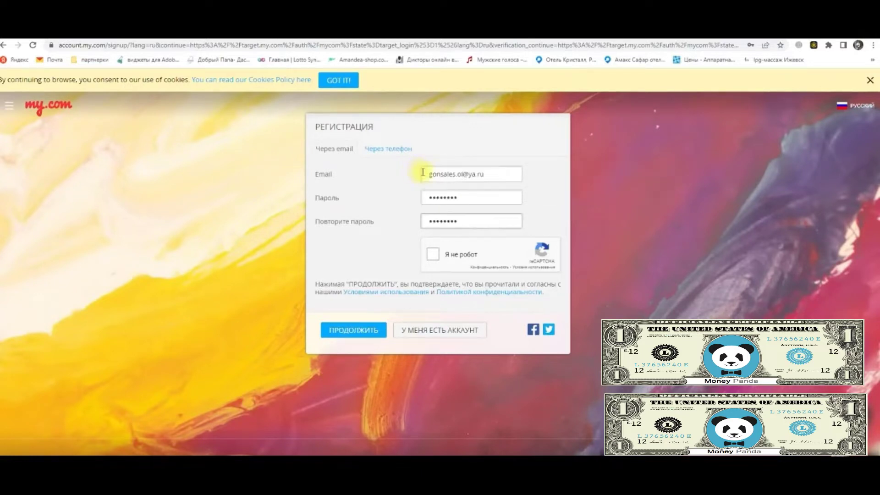
left_click(428, 174)
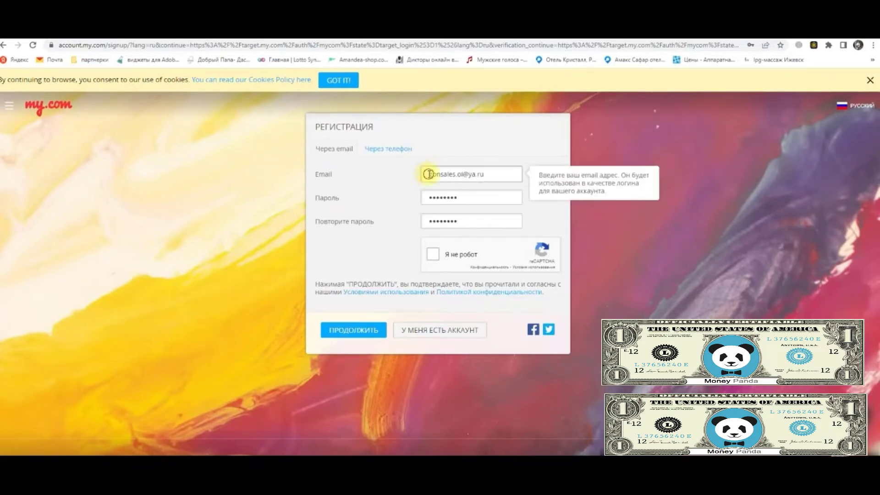
left_click(433, 255)
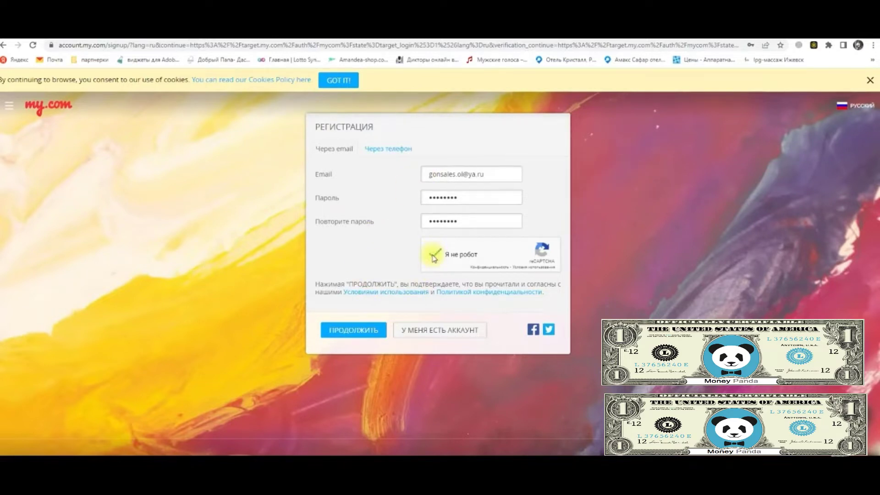
left_click(347, 336)
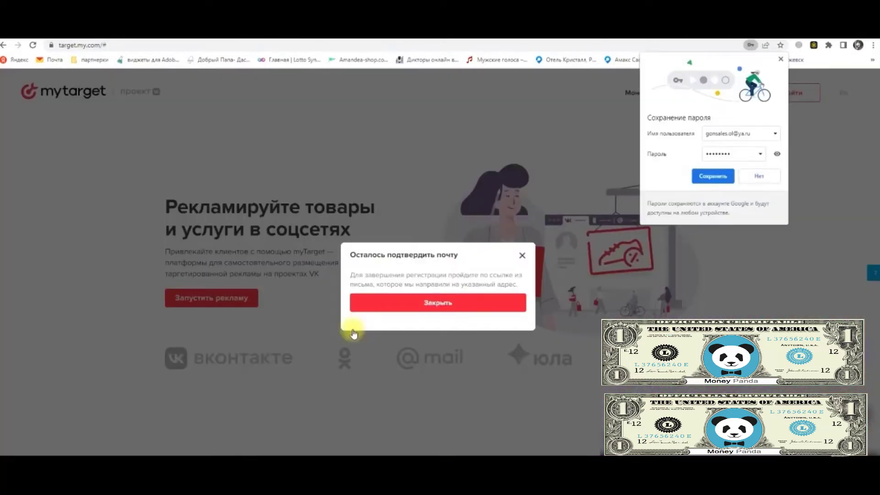
In Yandex Mail's Социальные сети folder, open the My.com email and confirm registration
left_click(45, 39)
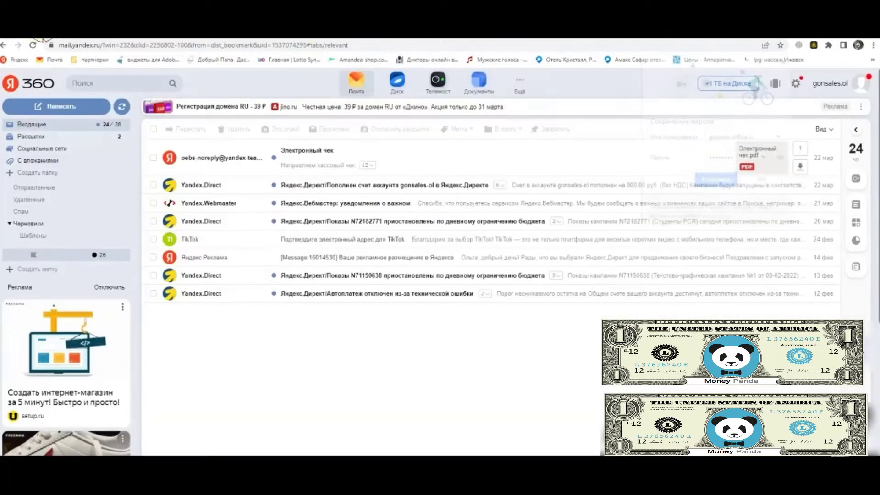
left_click(33, 45)
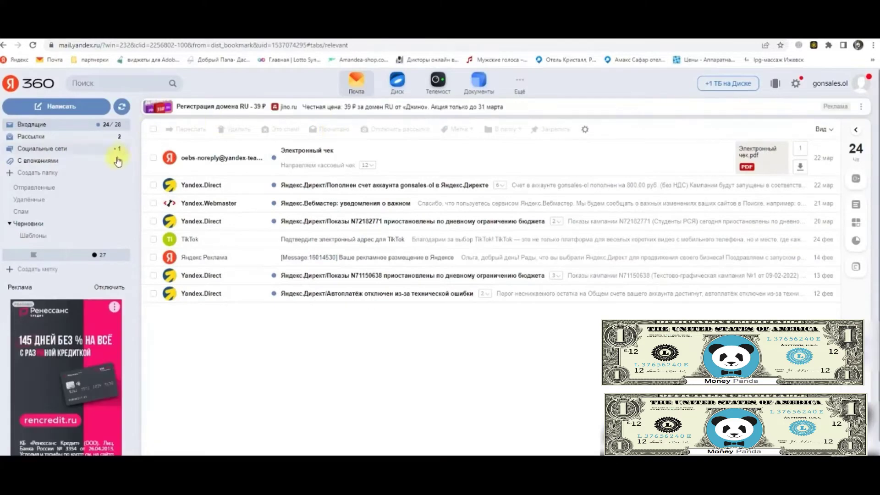
left_click(39, 150)
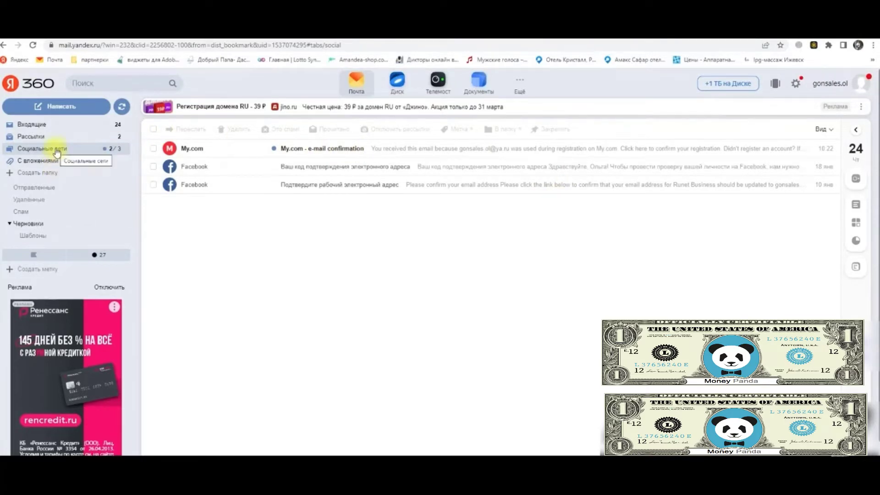
left_click(344, 145)
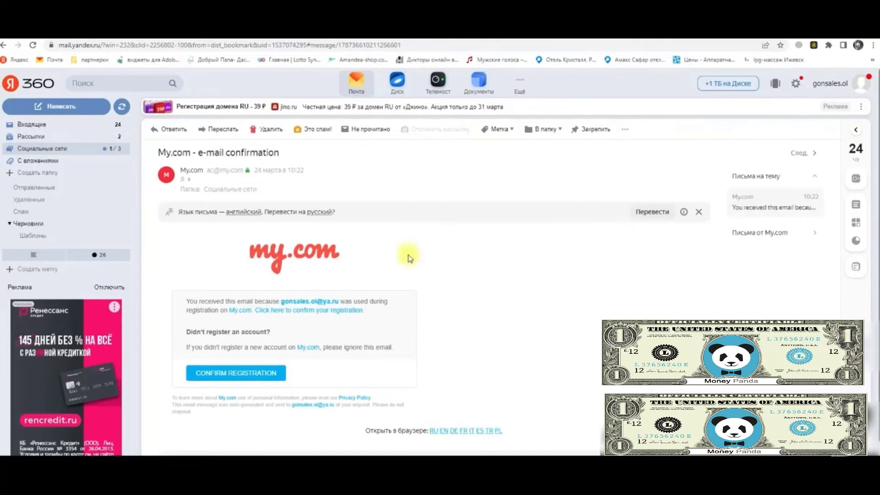
left_click(250, 372)
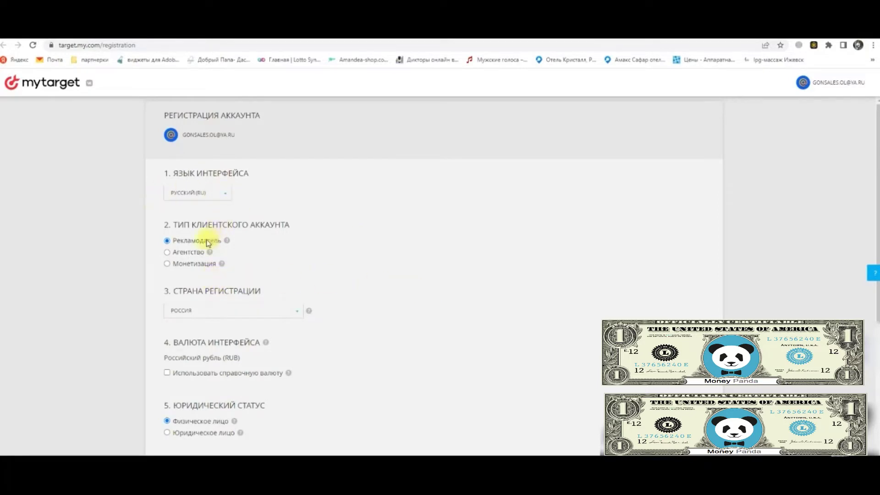
scroll(299, 238, "down", 1)
mouse_move(228, 195)
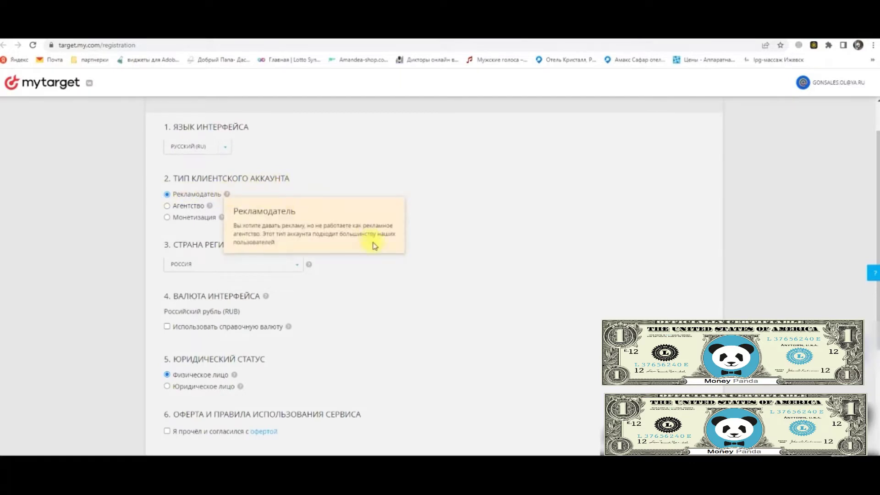
scroll(395, 296, "down", 2)
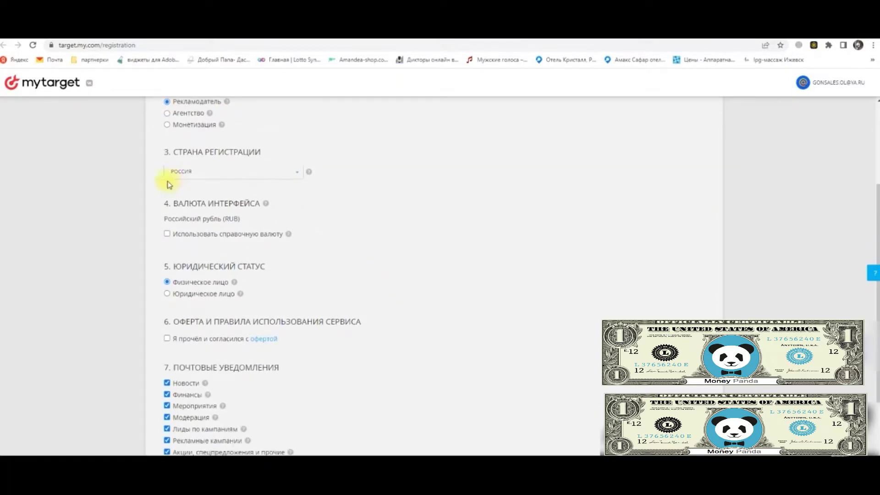
scroll(360, 270, "down", 1)
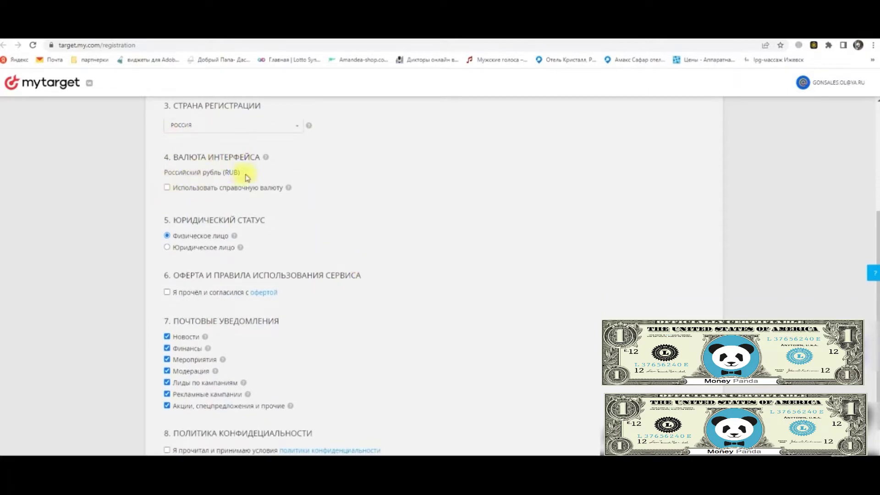
scroll(374, 219, "down", 1)
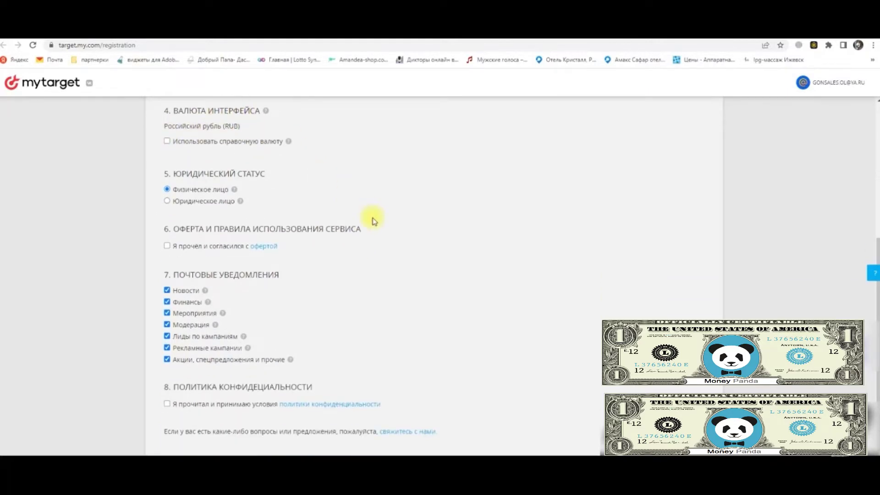
scroll(373, 221, "down", 1)
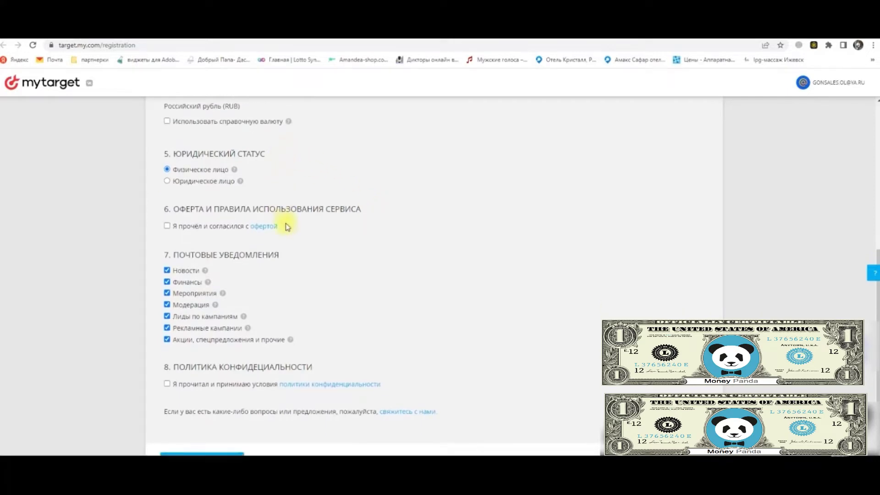
Accept the offer terms and disable Новости, Мероприятия, Лиды по кампаниям and Рекламные кампании notifications
left_click(168, 227)
left_click(167, 271)
left_click(167, 282)
left_click(167, 282)
left_click(167, 293)
left_click(167, 317)
left_click(167, 327)
Accept the privacy policy, submit the advertiser registration, and return to the getUniq tab
left_click(168, 384)
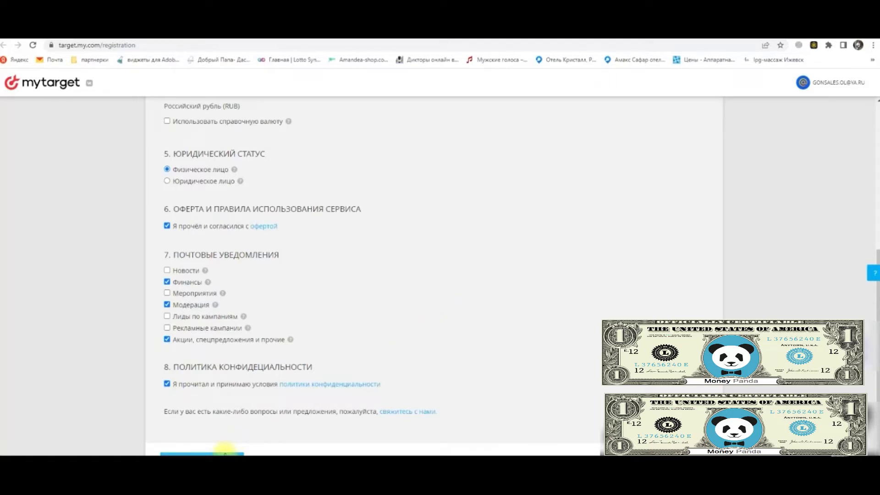
left_click(225, 453)
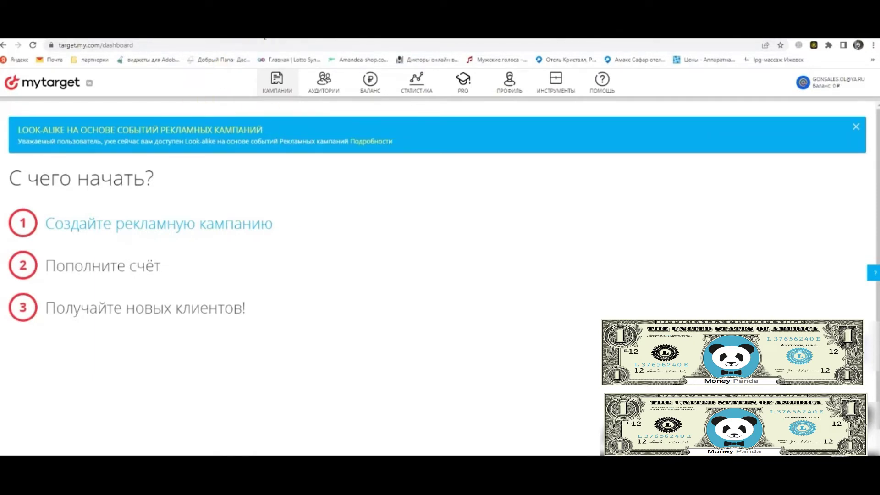
key("ctrl+Tab")
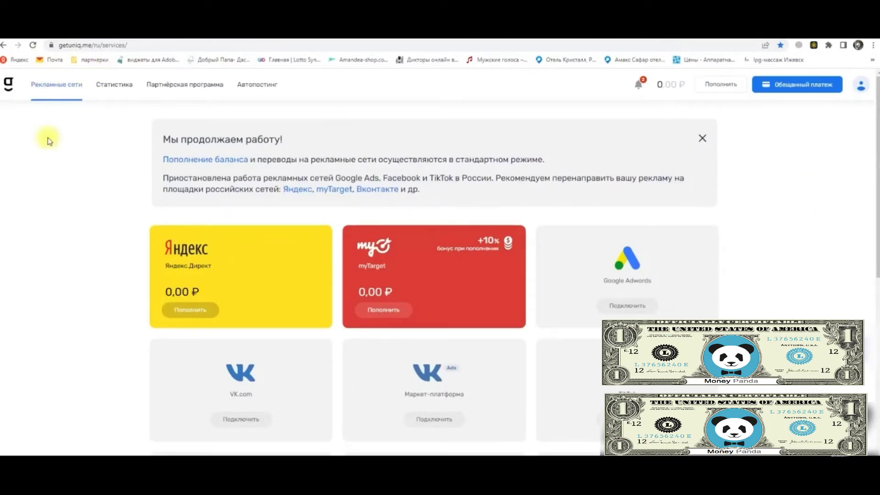
Reload getUniq's ad networks page and open the red myTarget service card
left_click(9, 83)
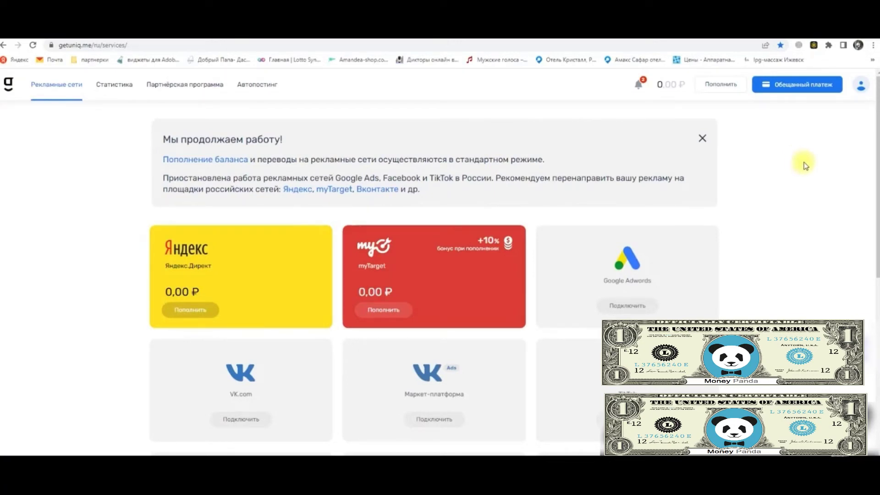
left_click(456, 275)
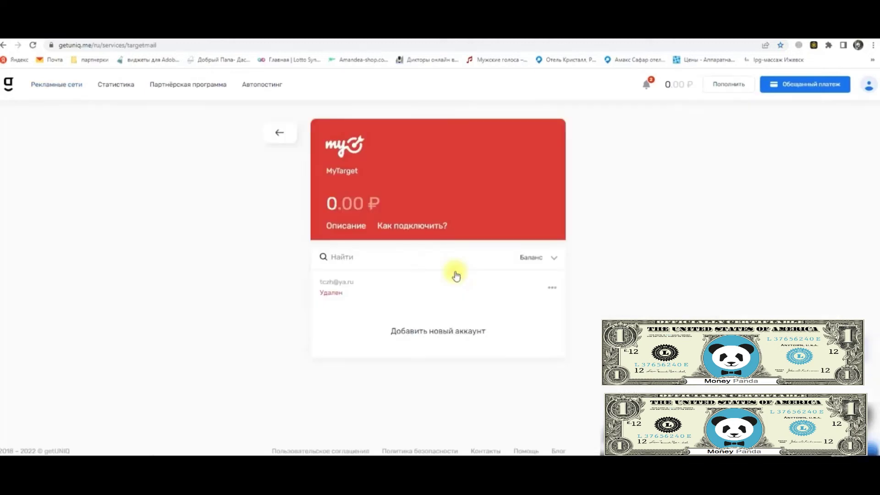
Choose 'Добавить новый аккаунт' on getUniq's MyTarget service page
left_click(434, 332)
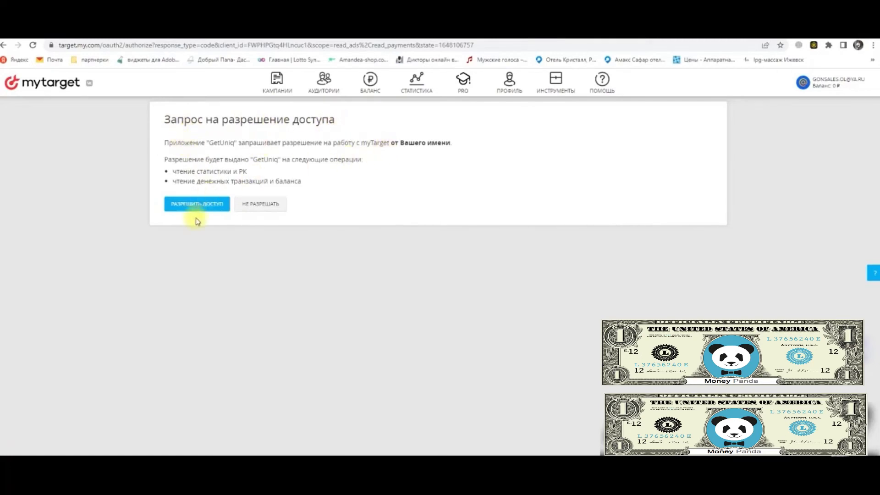
Allow GetUniq access to the myTarget account's statistics and balance
left_click(207, 208)
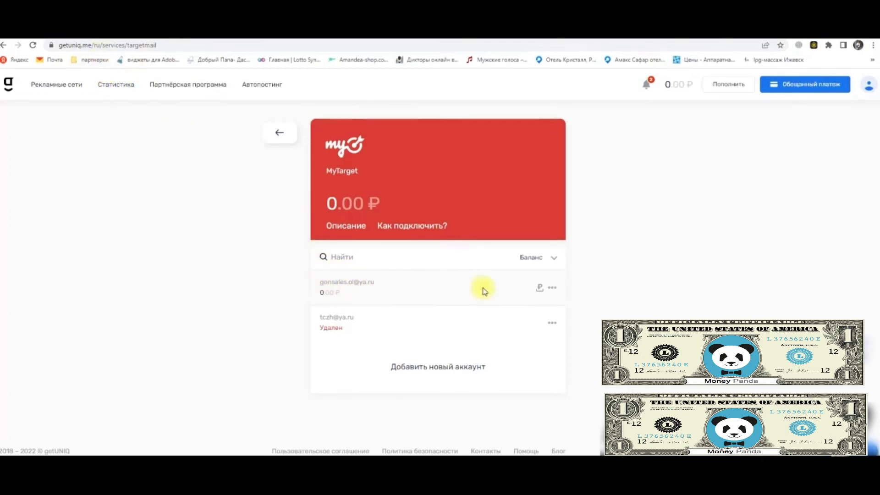
Start a ruble top-up on the newly linked myTarget account's row
left_click(540, 290)
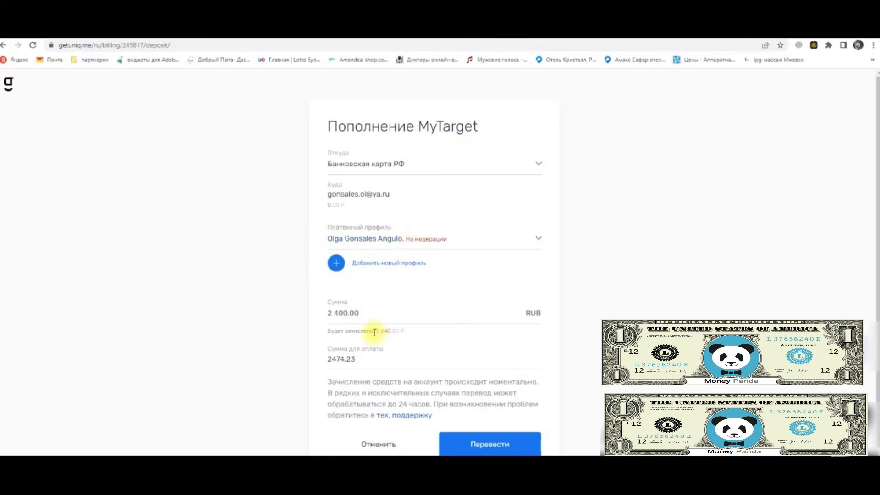
Replace the 2 400.00 top-up amount in Сумма with 1000 RUB
scroll(393, 310, "down", 1)
left_click_drag(364, 289, 266, 284)
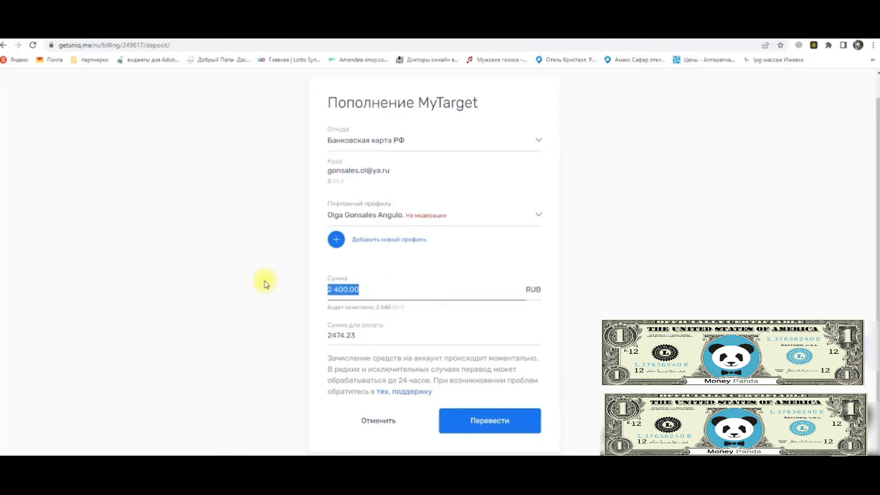
left_click(372, 287)
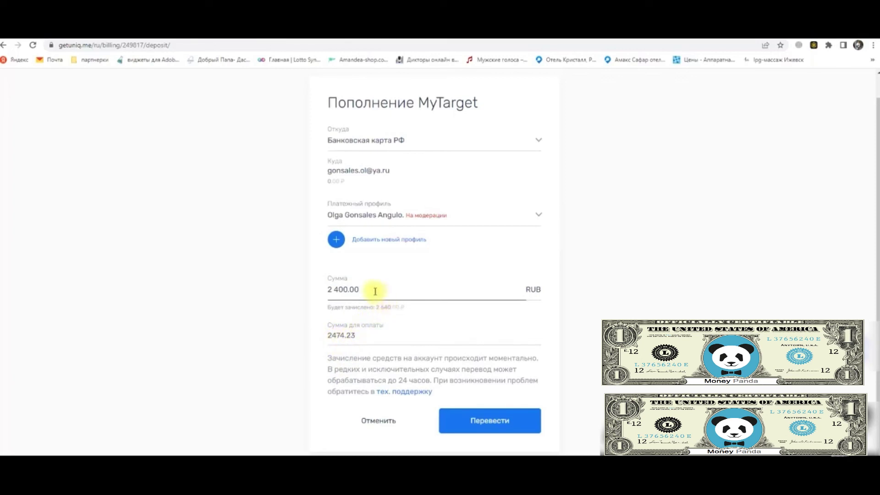
left_click_drag(374, 290, 324, 293)
type("1000")
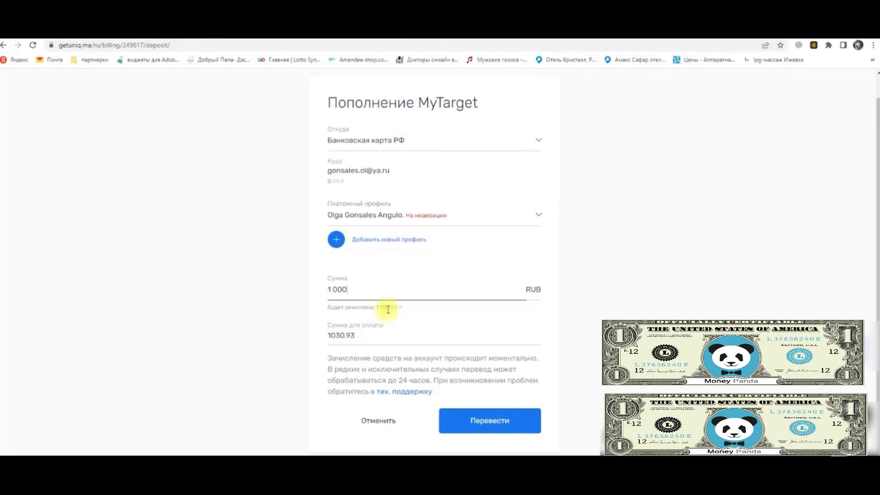
left_click_drag(356, 289, 324, 289)
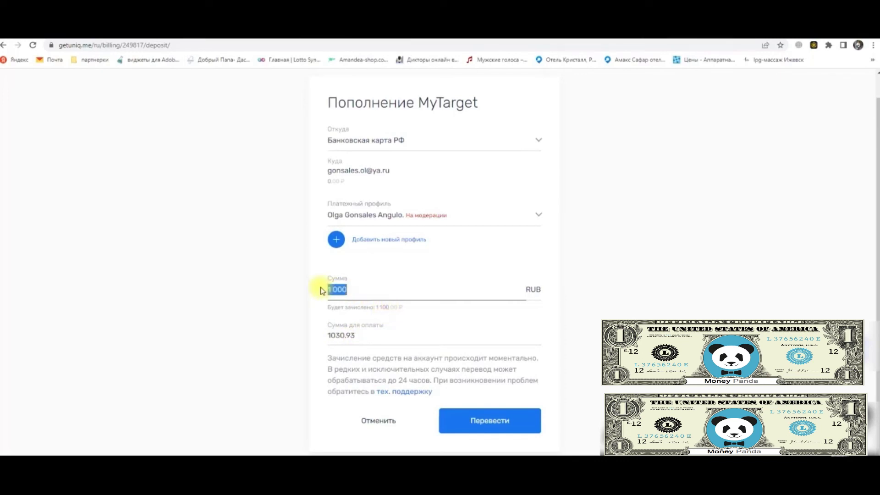
left_click(354, 287)
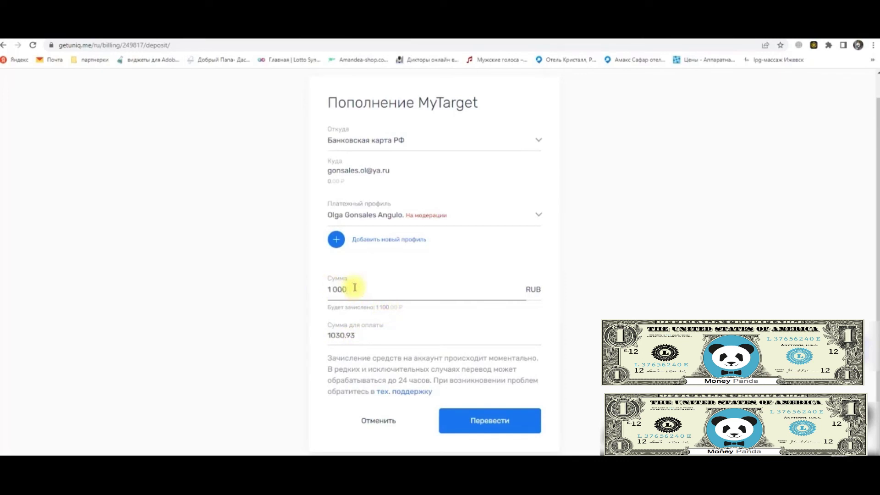